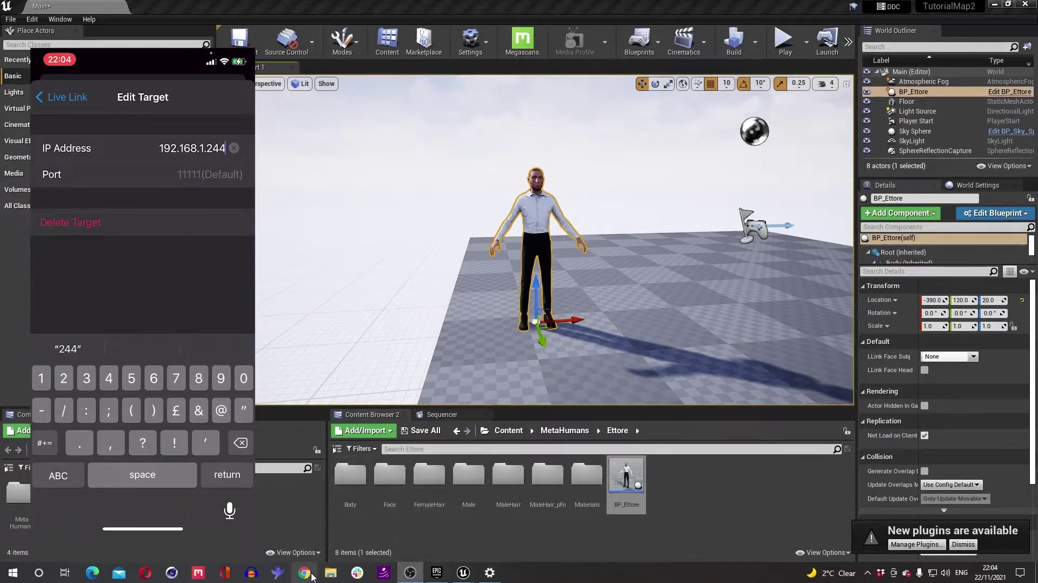
Search Windows for 'ip' to find the PC's network settings.
key("super")
type("ip")
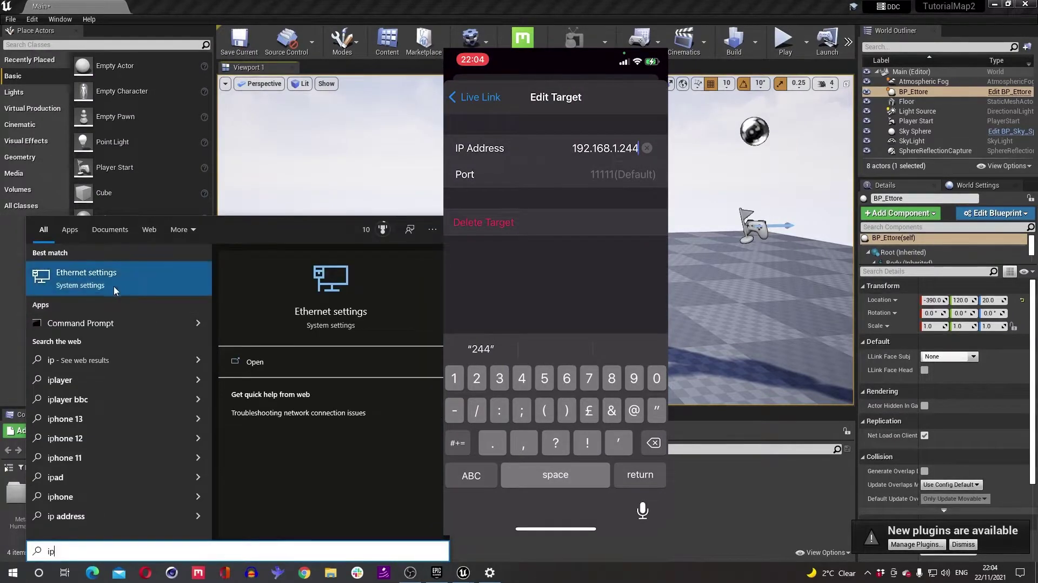
Open the wired Ethernet connection's properties and scroll down to its IPv4 address, 192.168.1.244.
left_click(144, 285)
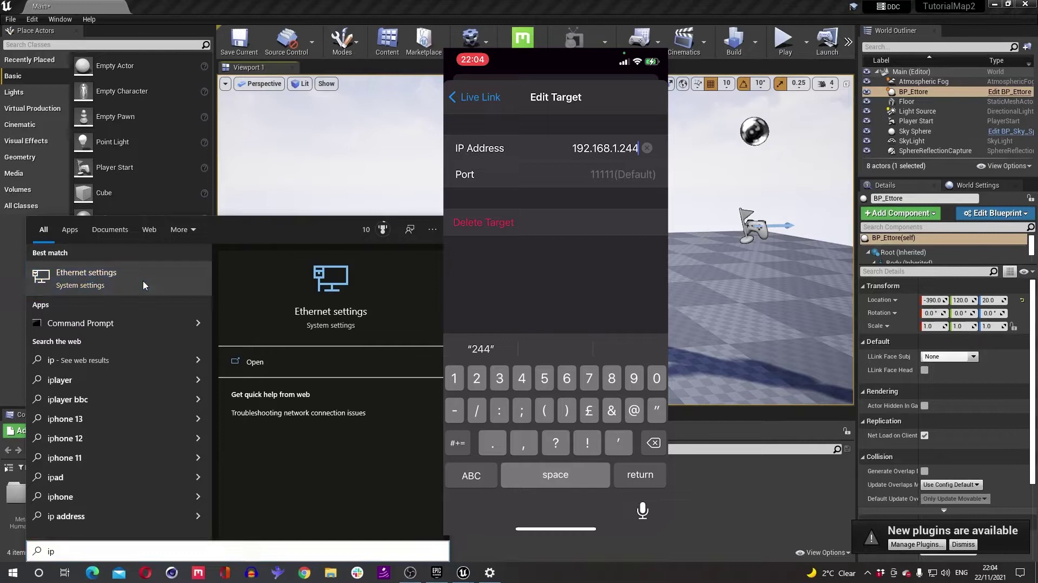
left_click(270, 90)
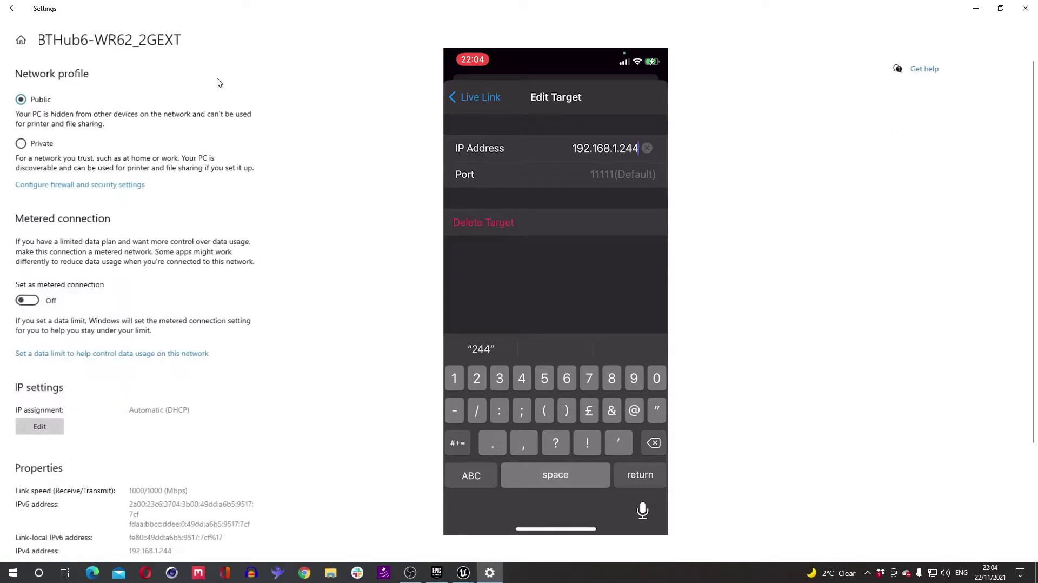
scroll(317, 350, "down", 3)
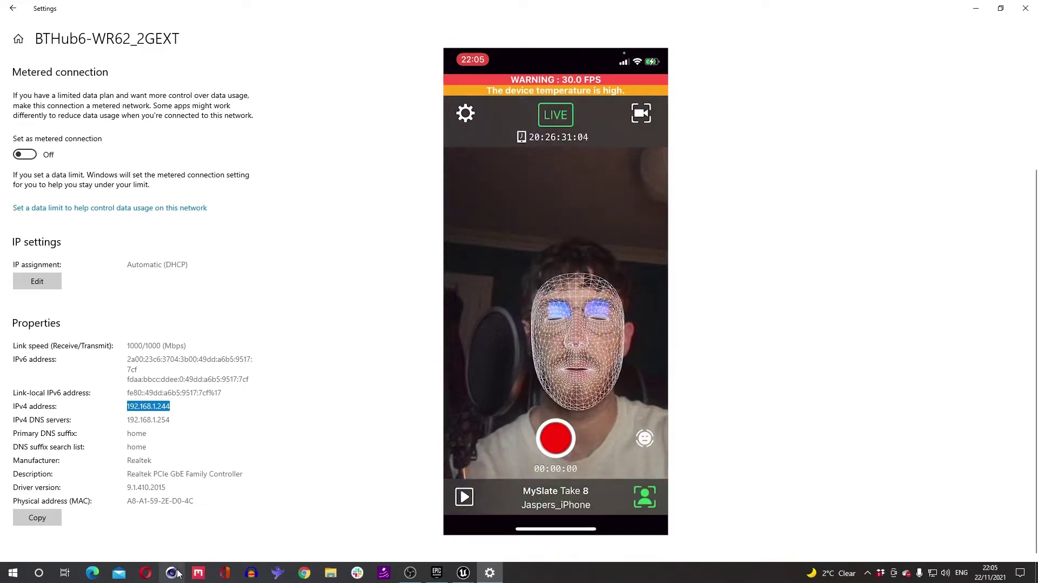
Switch to the Unreal level editor, open BP_Ettore, and open its Face component's Ettore_FaceMesh.
right_click(172, 573)
left_click(464, 573)
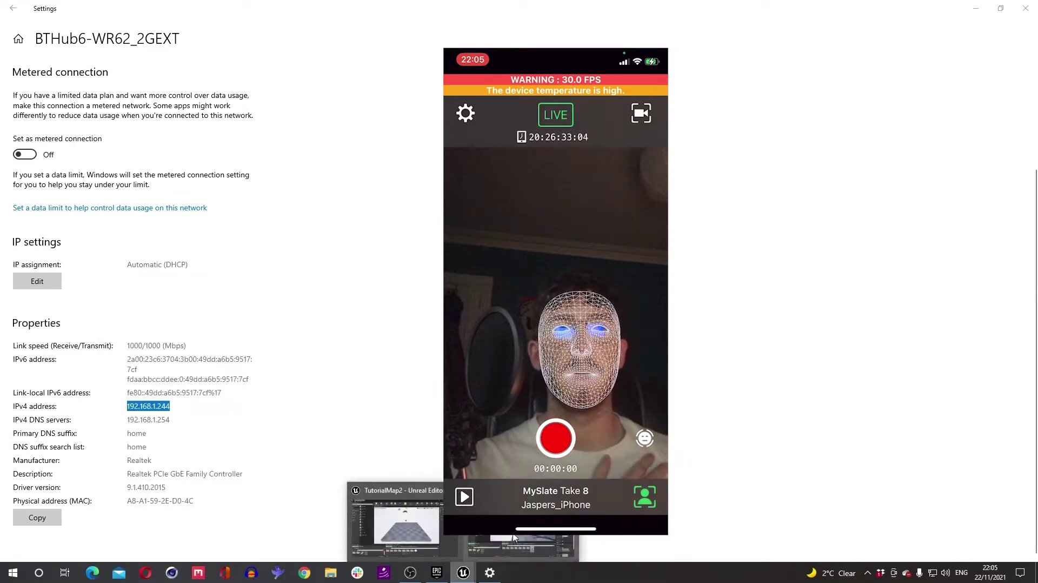
left_click(426, 511)
double_click(627, 476)
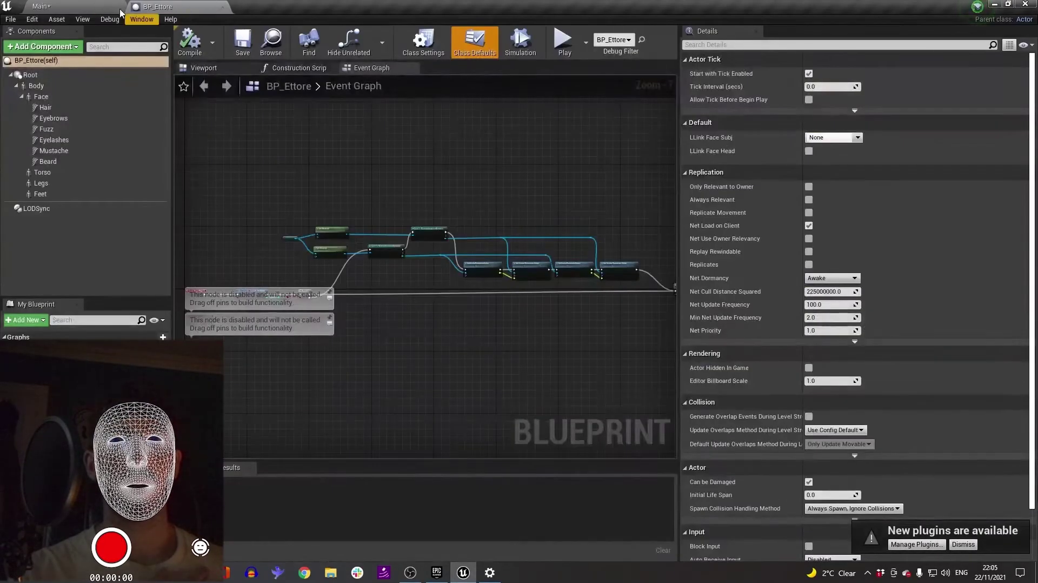
left_click(50, 100)
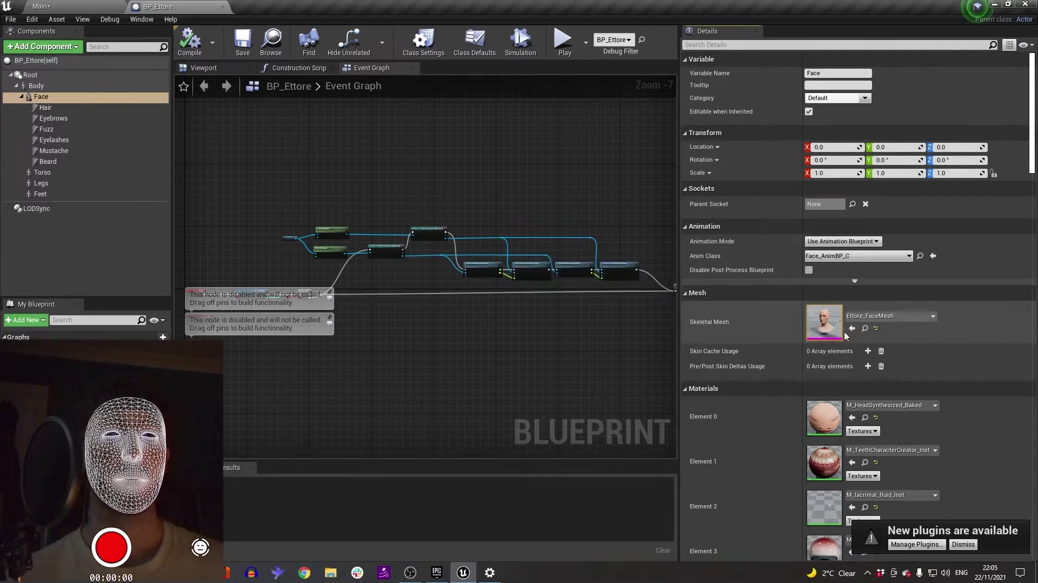
double_click(823, 323)
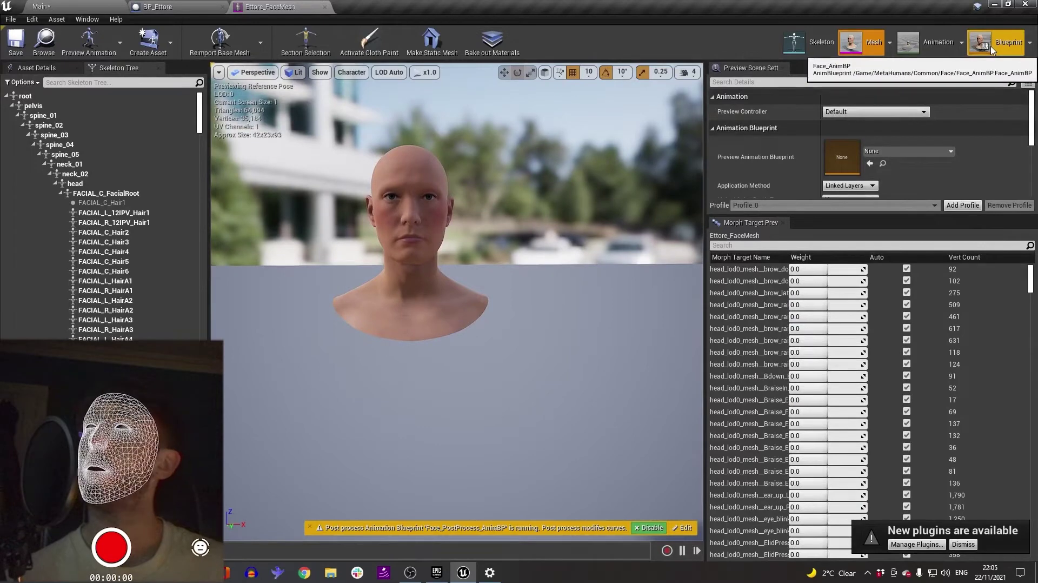
Open Face_AnimBP from Content > MetaHumans > Common > Face.
left_click(992, 49)
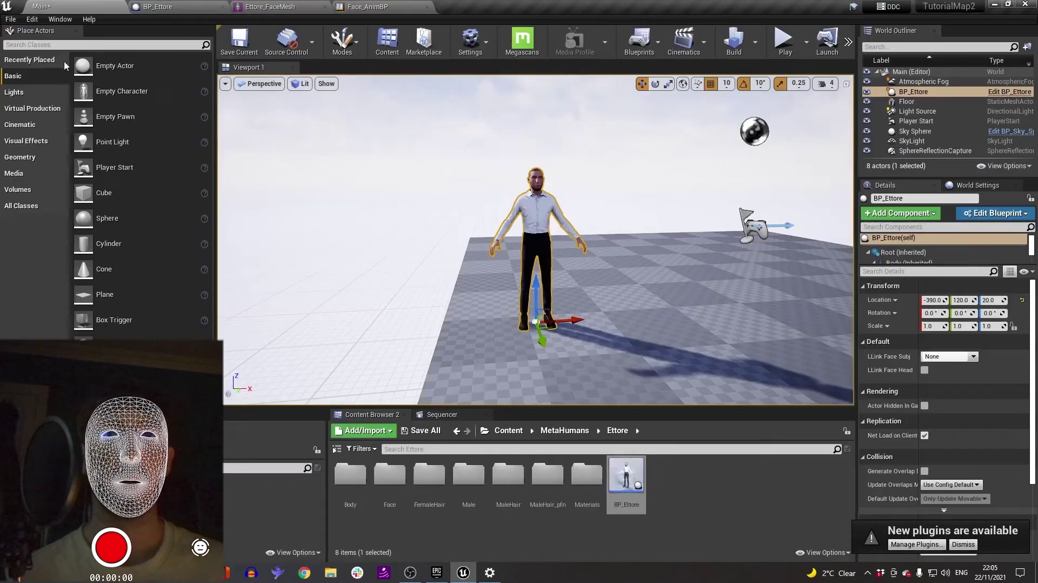
left_click(57, 6)
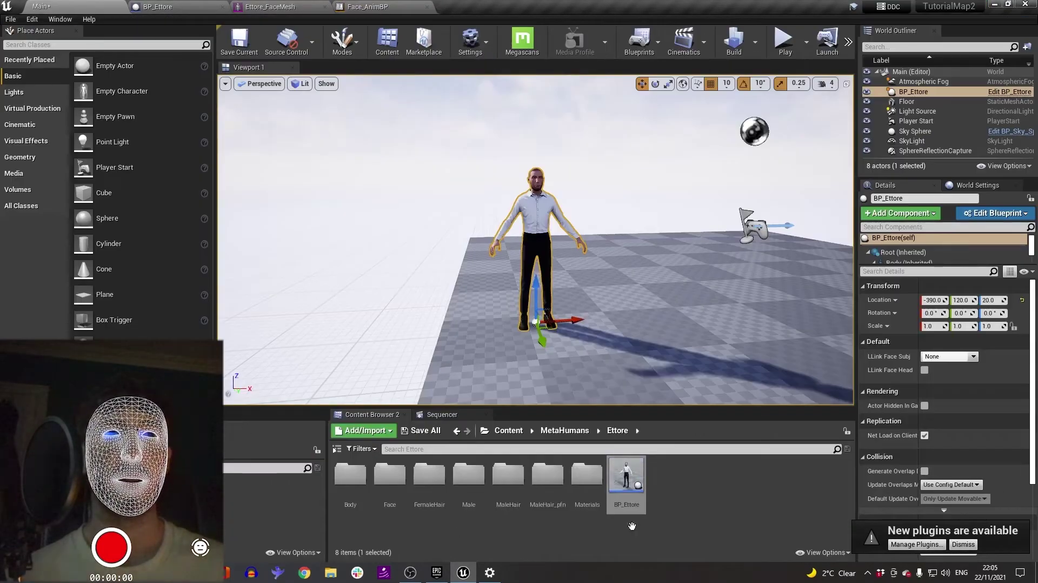
key("alt+Left")
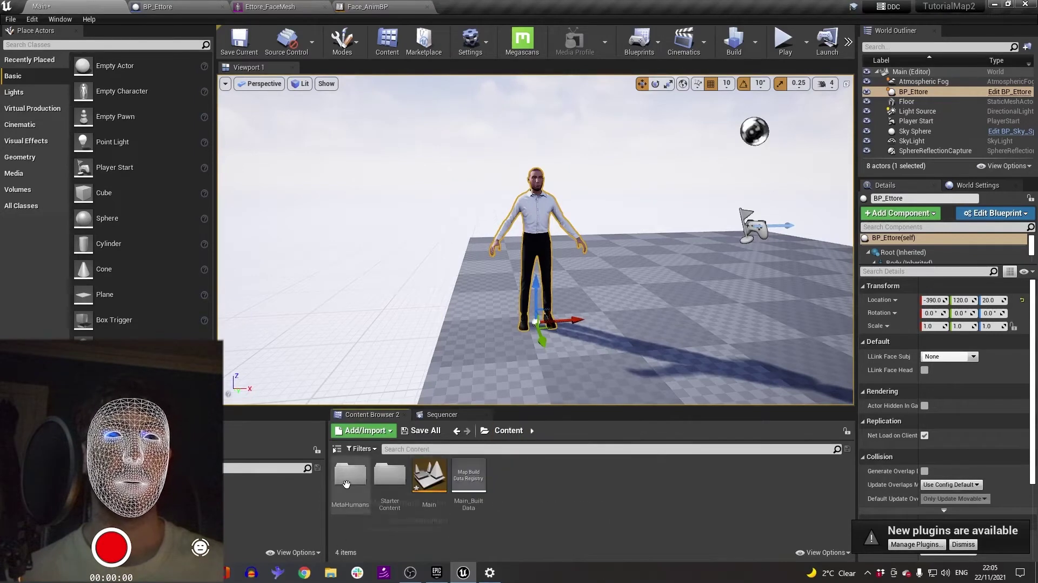
double_click(368, 508)
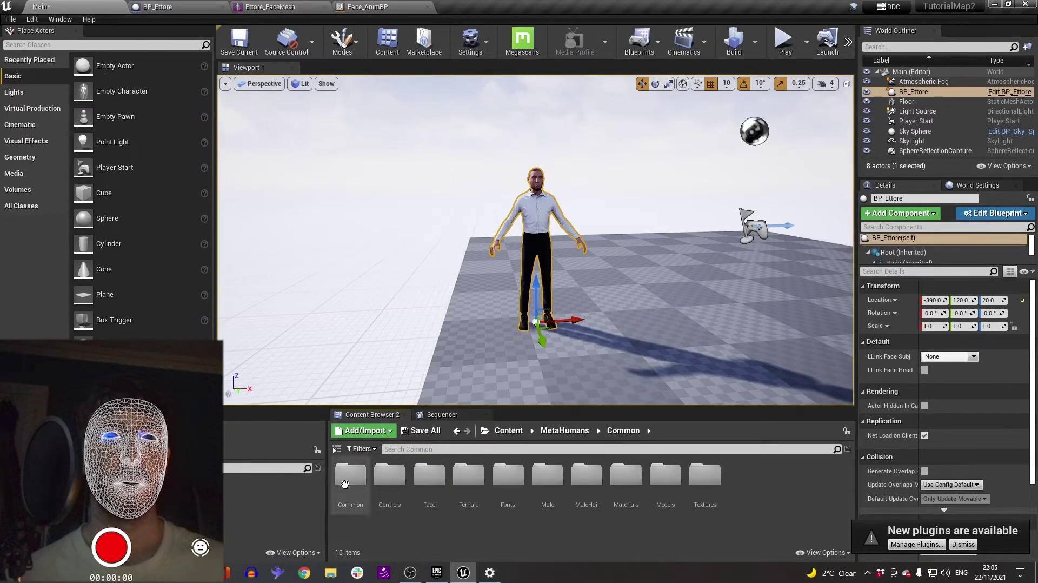
double_click(430, 476)
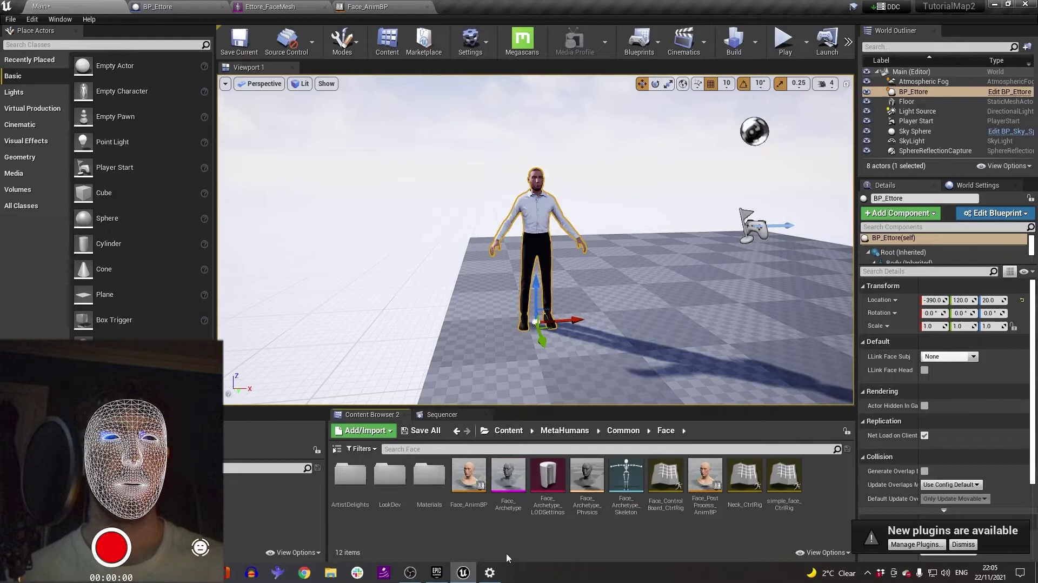
double_click(471, 479)
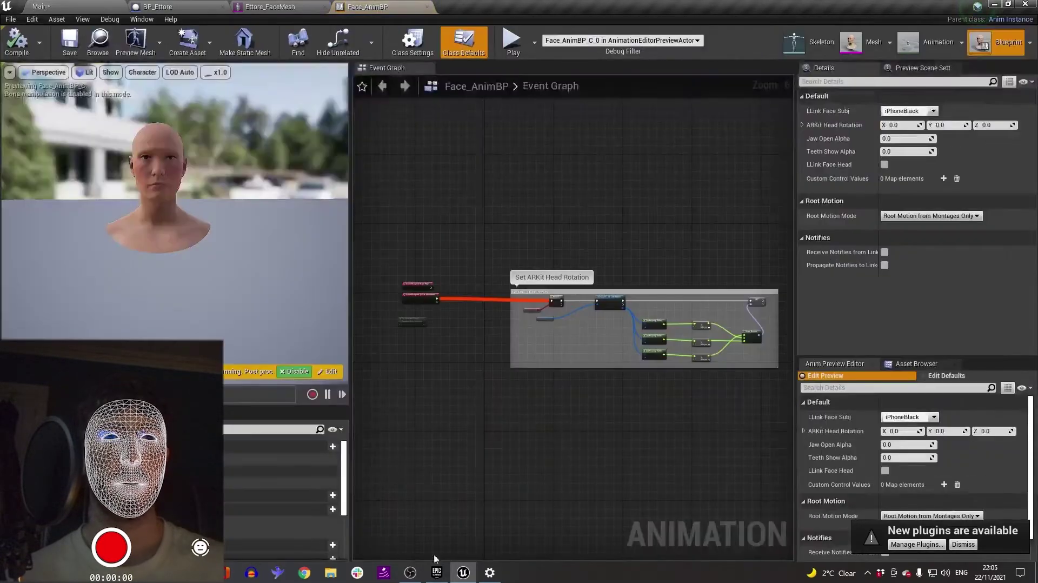
scroll(191, 231, "up", 3)
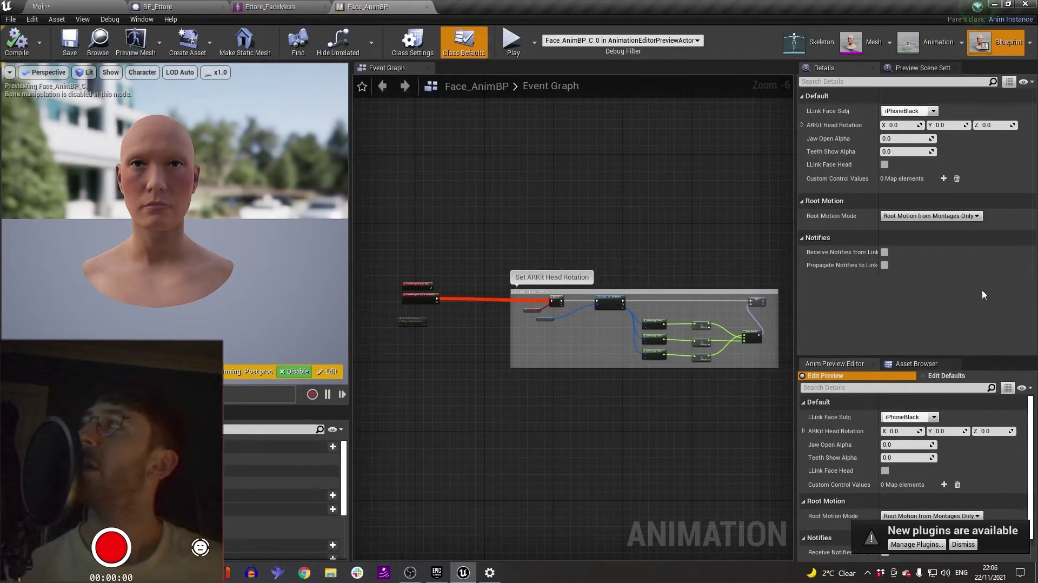
Set Face_AnimBP's LLink Face Subj to the iPhone and enable LLink Face Head.
left_click(933, 111)
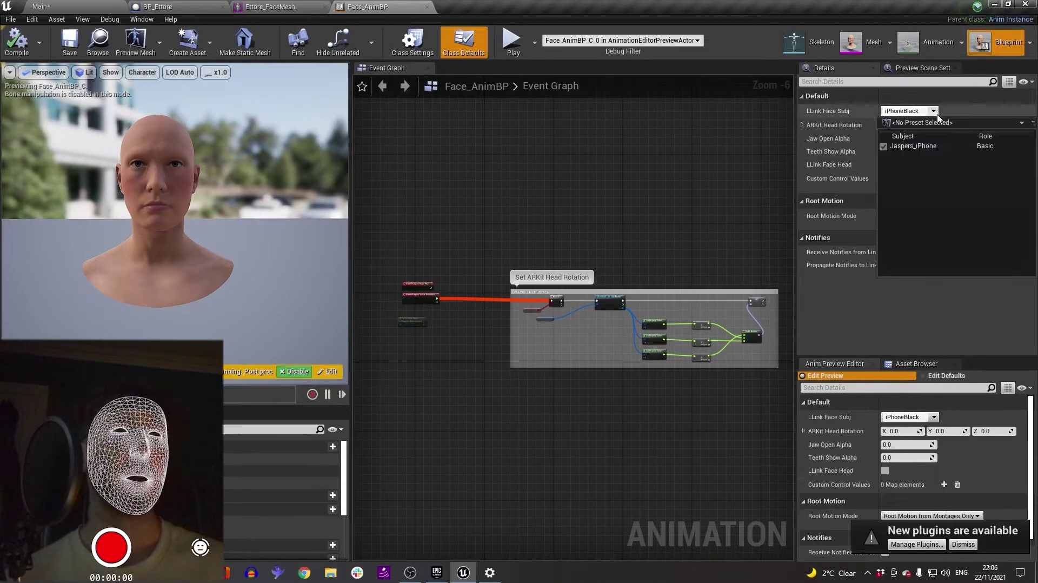
left_click(919, 147)
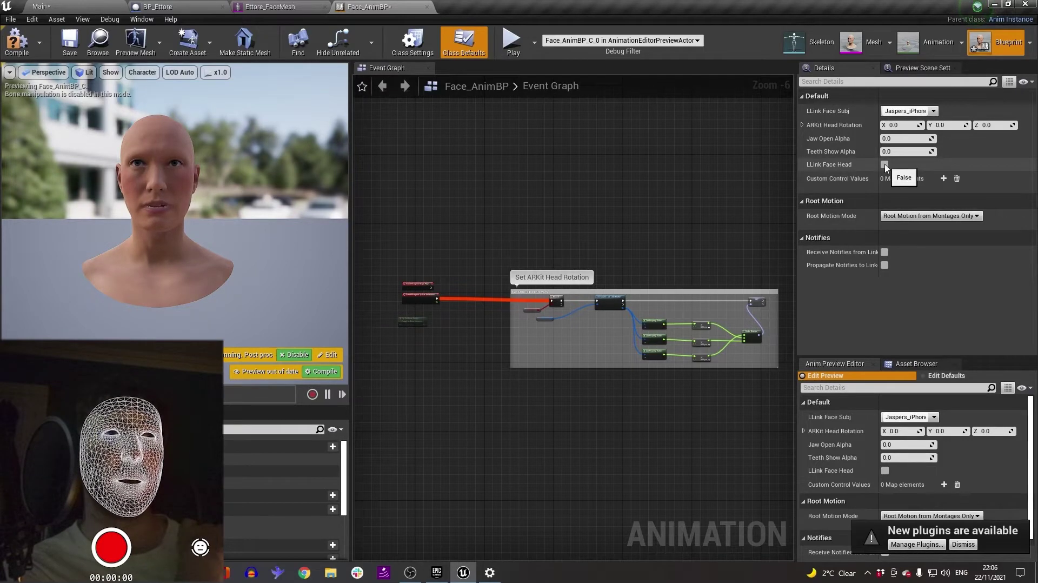
left_click(885, 165)
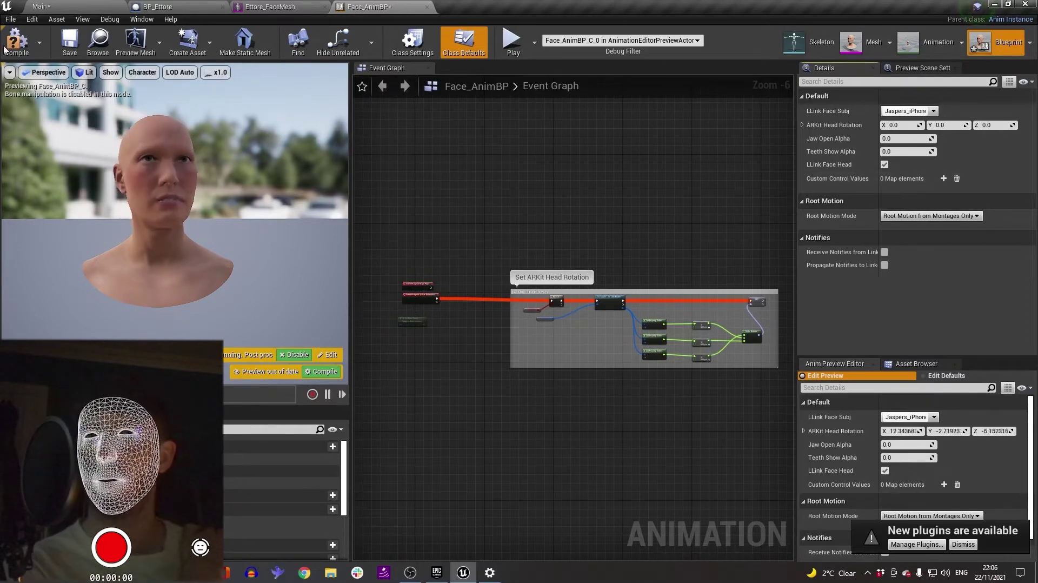
Compile and save Face_AnimBP and return to the Main level editor.
left_click(70, 41)
left_click(41, 6)
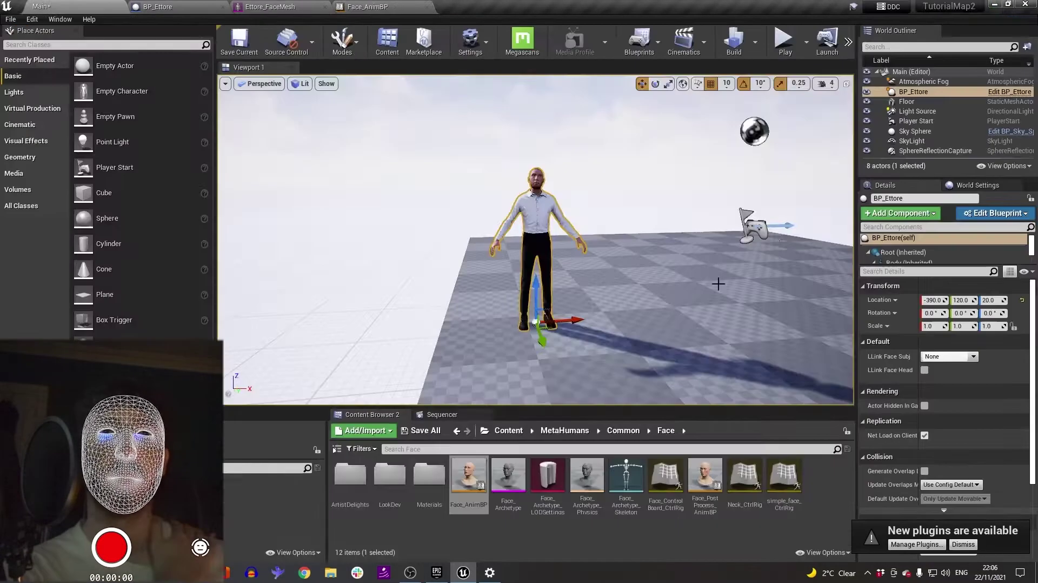
scroll(555, 254, "up", 6)
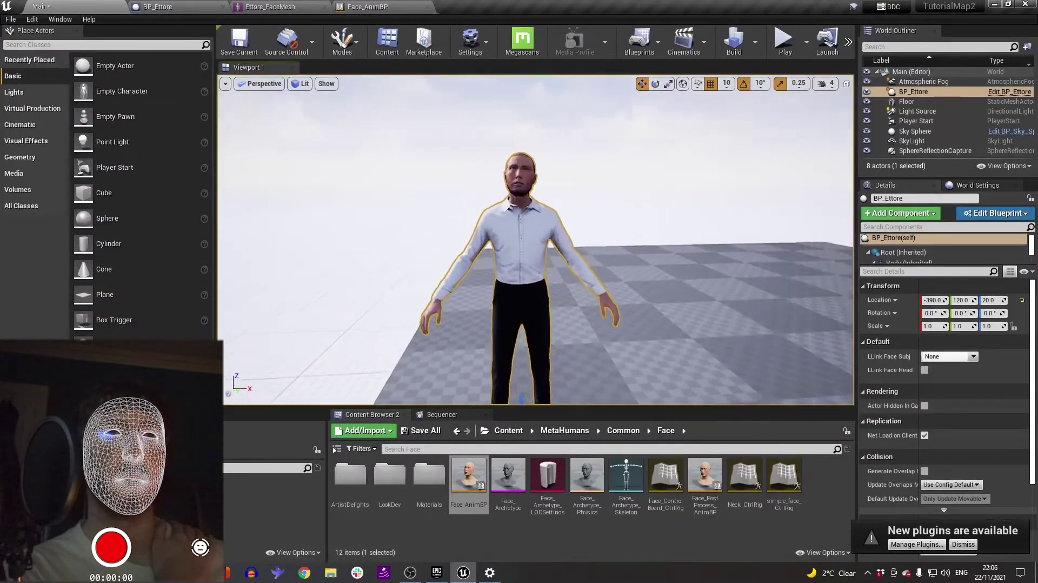
Select the placed BP_Ettore and set LLink Face Subj to the iPhone with LLink Face Head on.
left_click(536, 276)
scroll(537, 276, "up", 4)
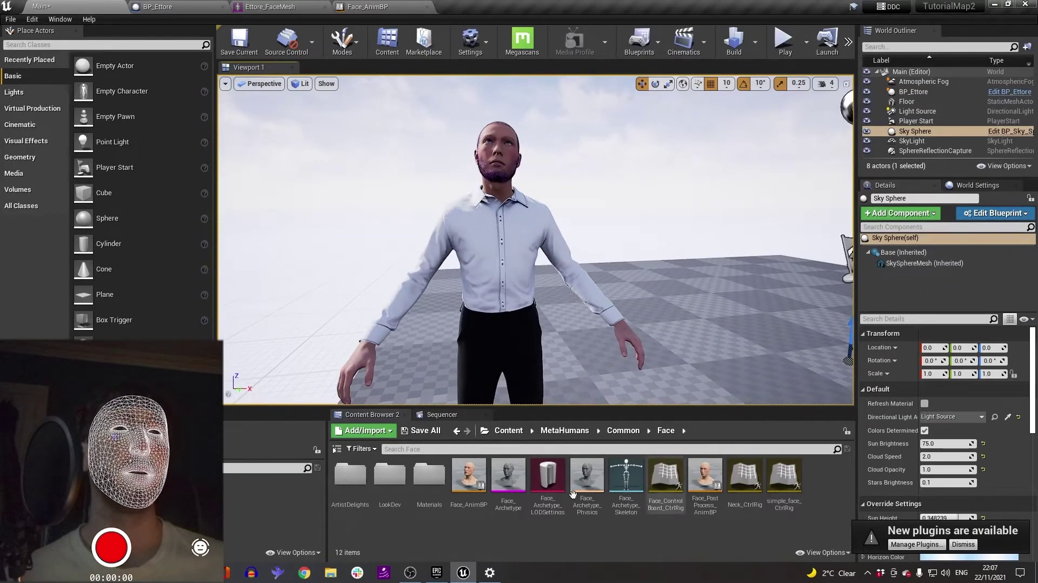
left_click(504, 128)
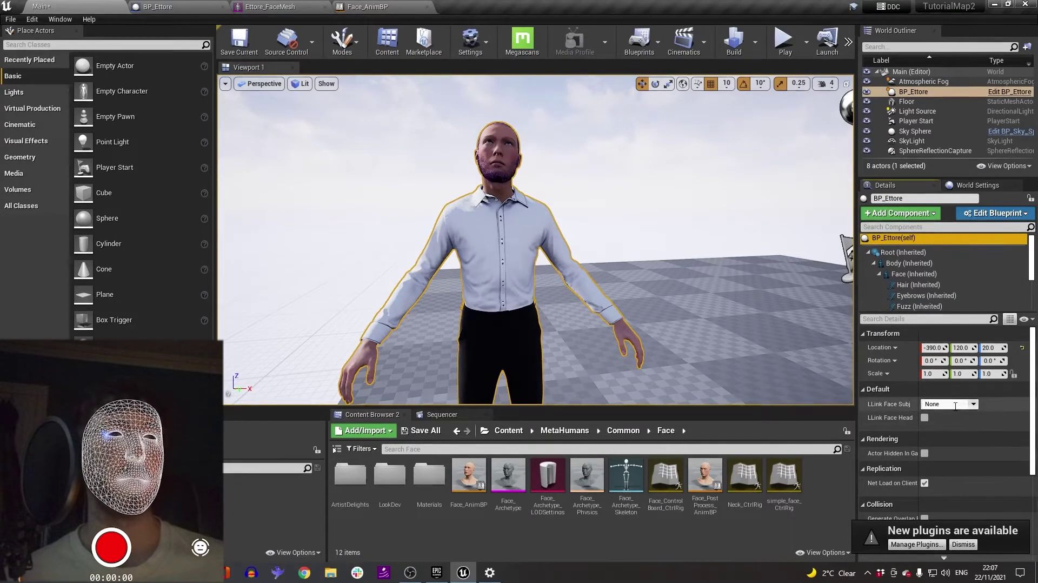
left_click(973, 405)
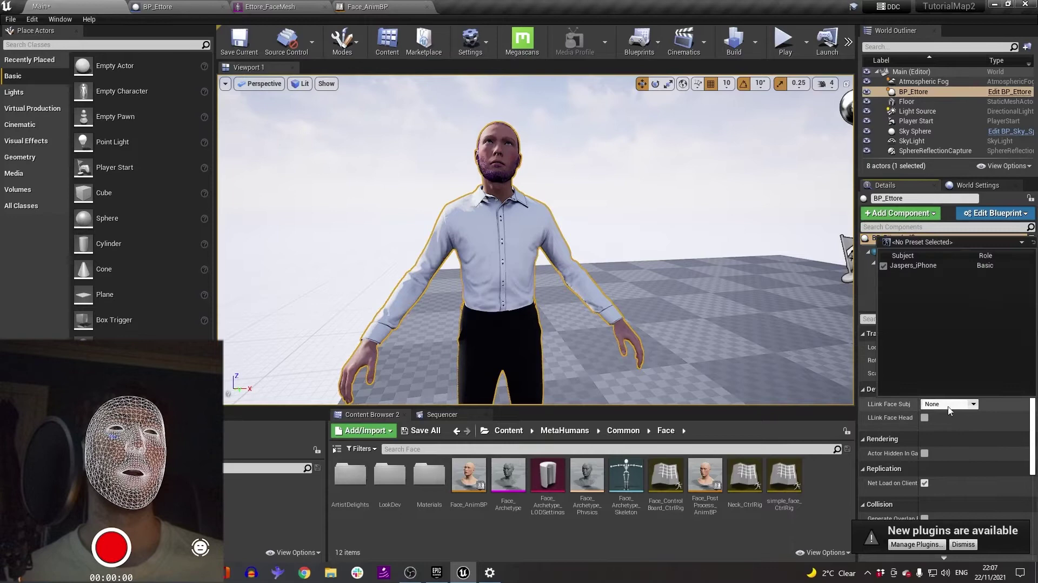
left_click(915, 266)
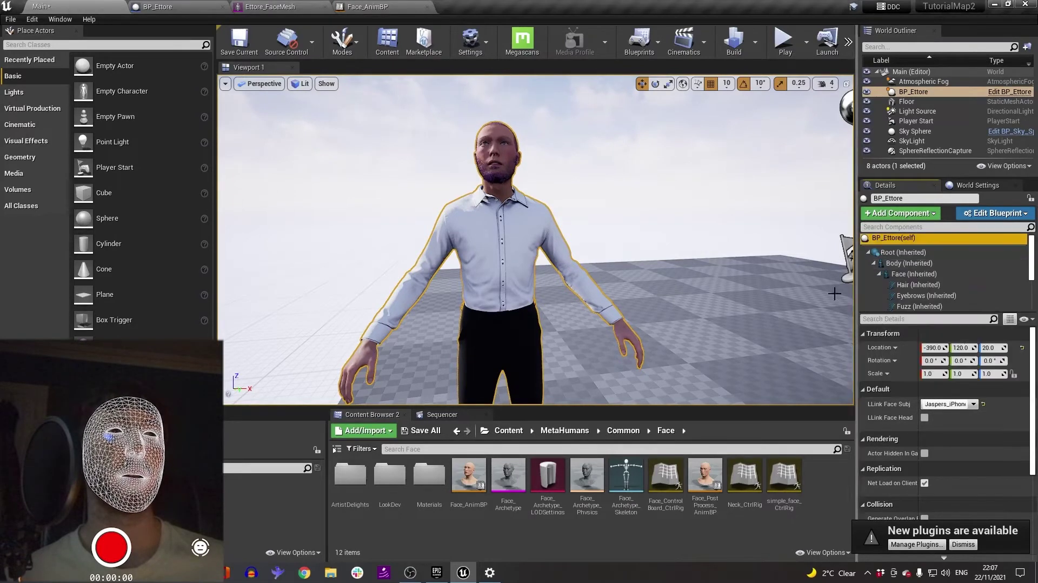
left_click(924, 418)
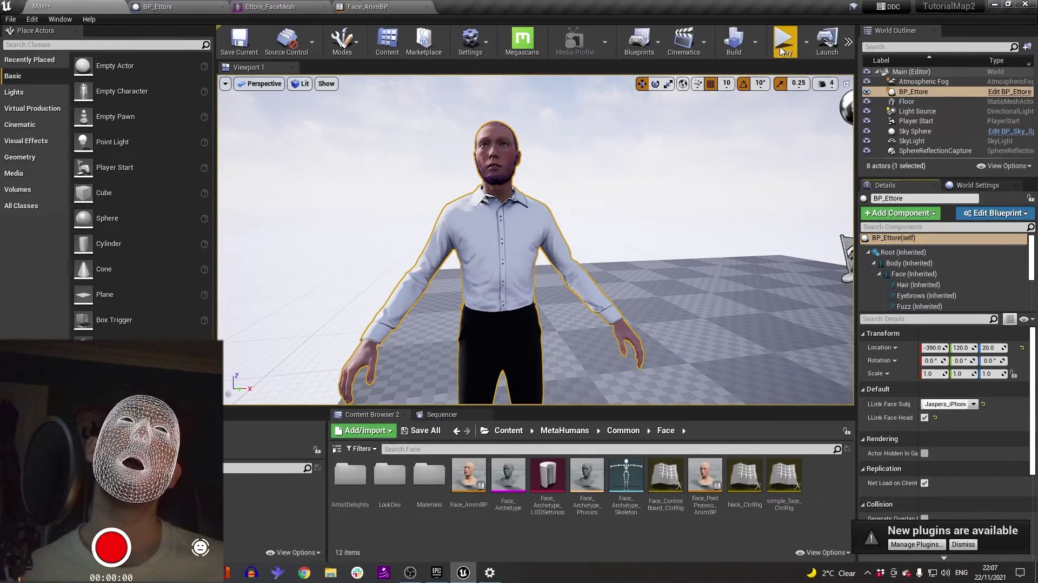
Take control of the Play-in-Editor viewport to view the live-linked character.
left_click(480, 248)
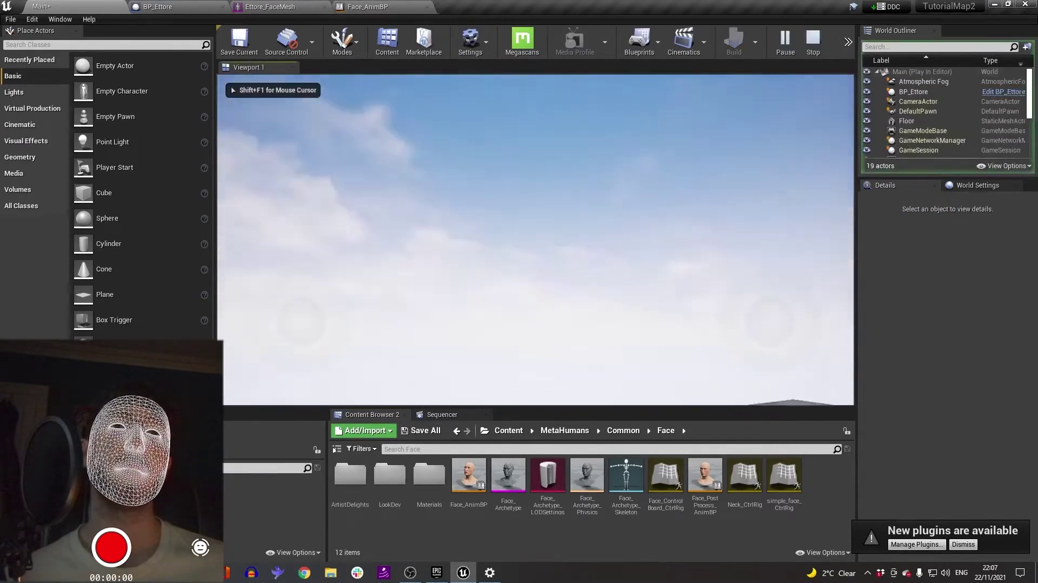